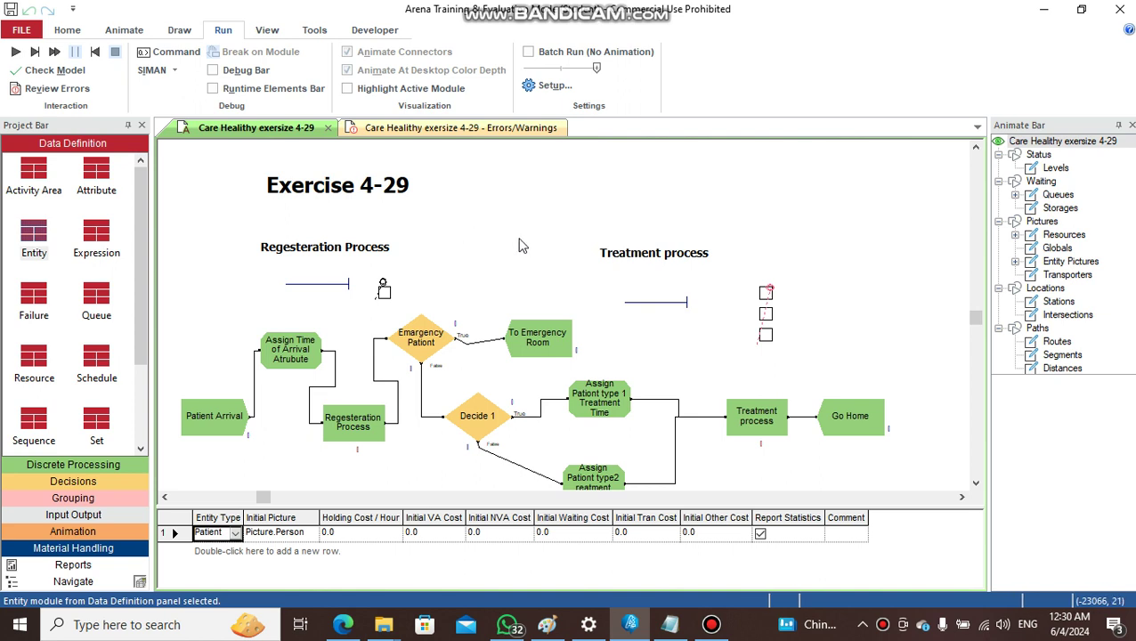
- Keep the Emergency Patient Decide module as 2-way by Chance at 5 percent true
scroll(523, 245, "down", 1)
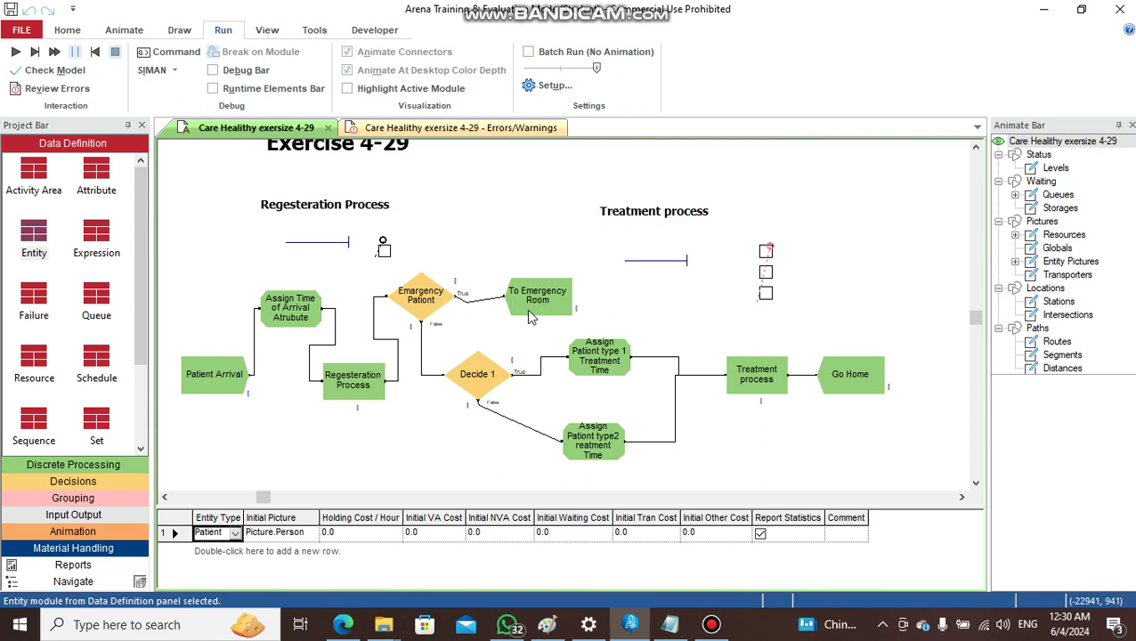
double_click(424, 303)
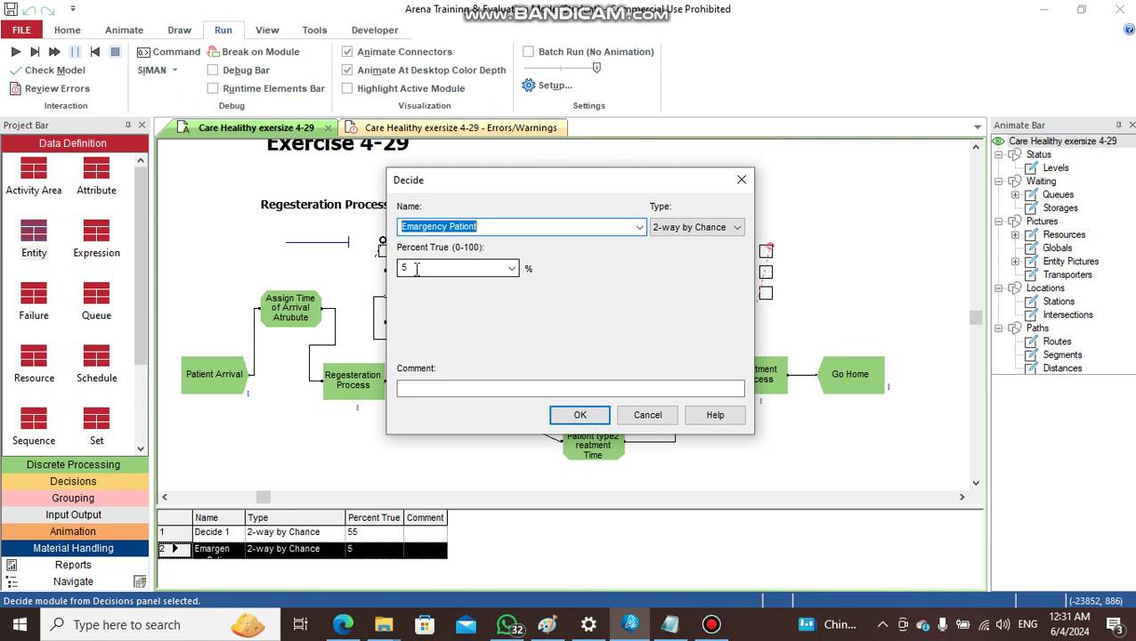
left_click(575, 416)
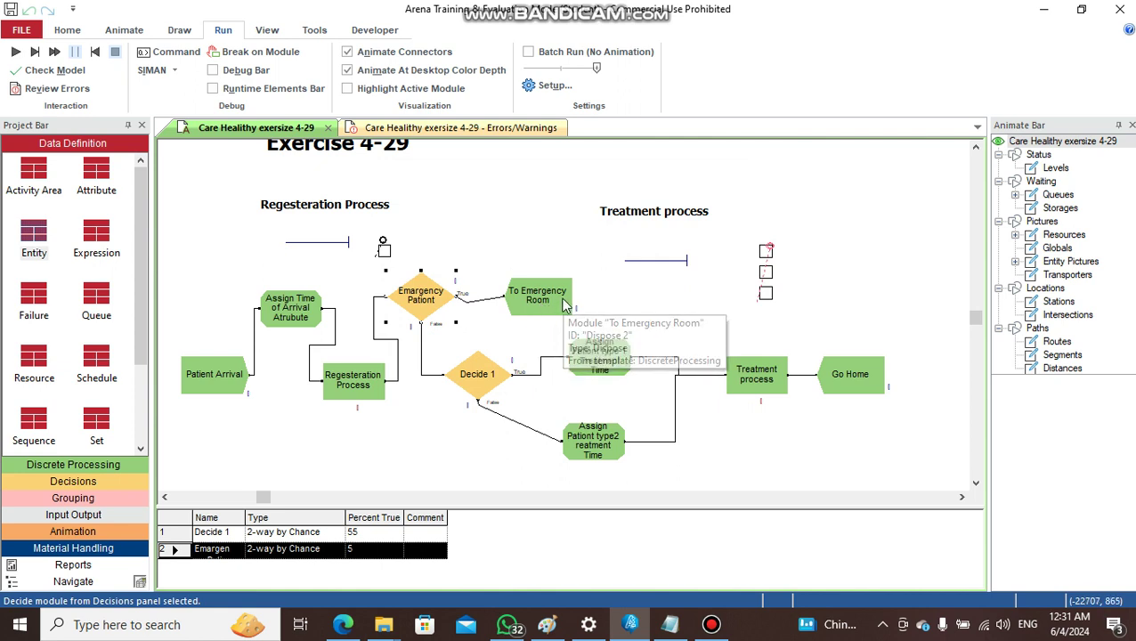
- Nudge the To Emergency Room module slightly down and to the right
left_click(554, 307)
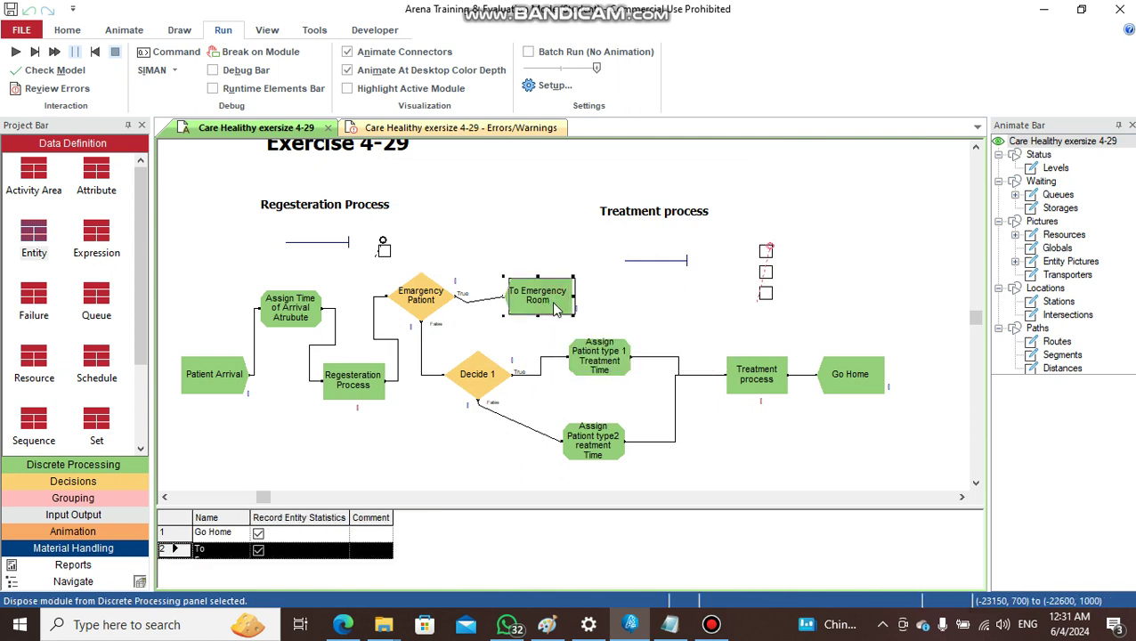
left_click_drag(554, 307, 557, 312)
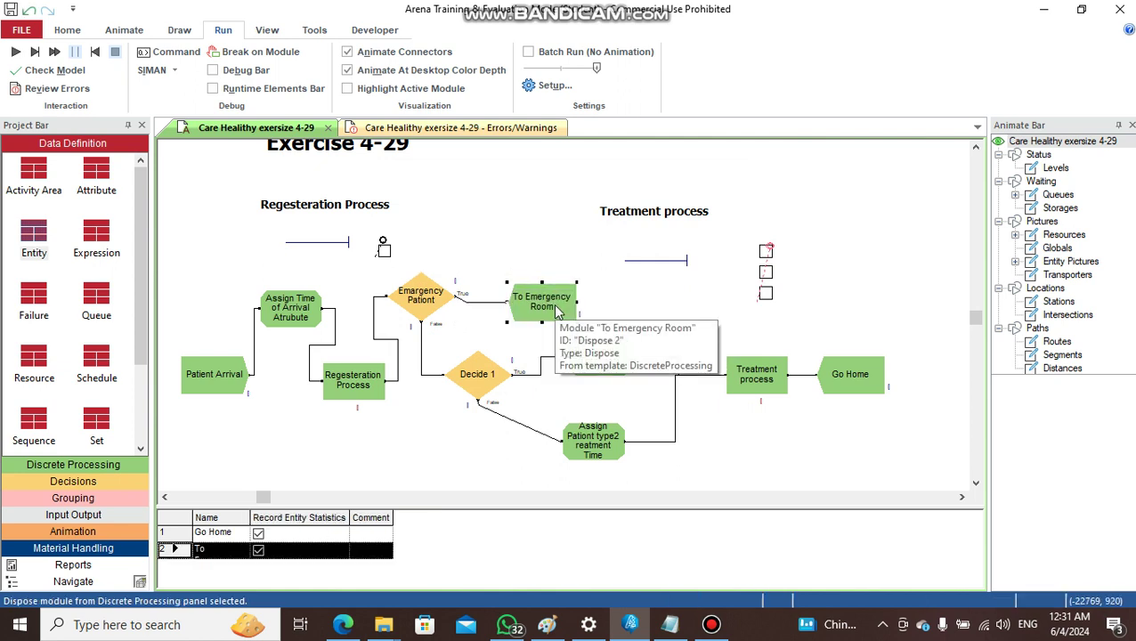
left_click(629, 303)
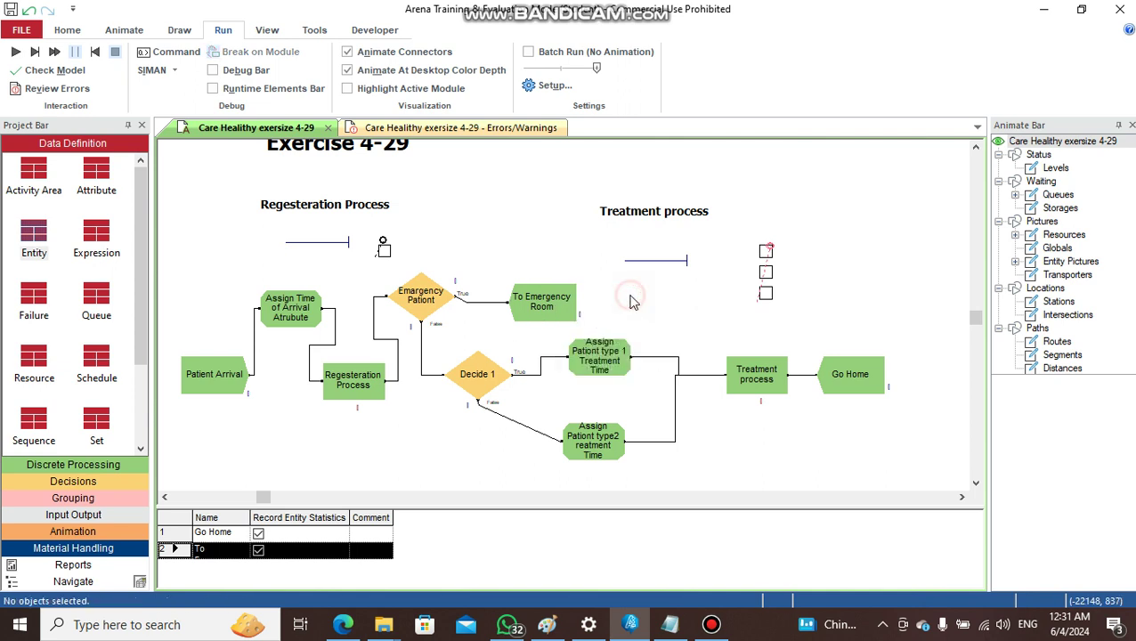
- Confirm the Assign Time of Arrival Atrubute module sets Time of Arrival to tnow
double_click(289, 319)
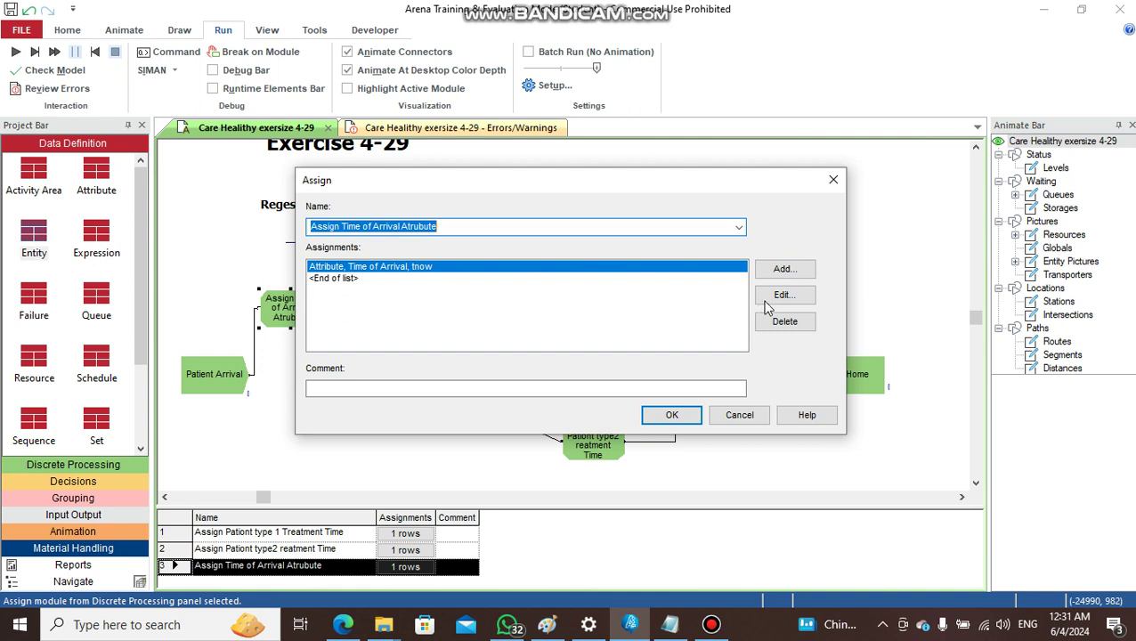
left_click(781, 295)
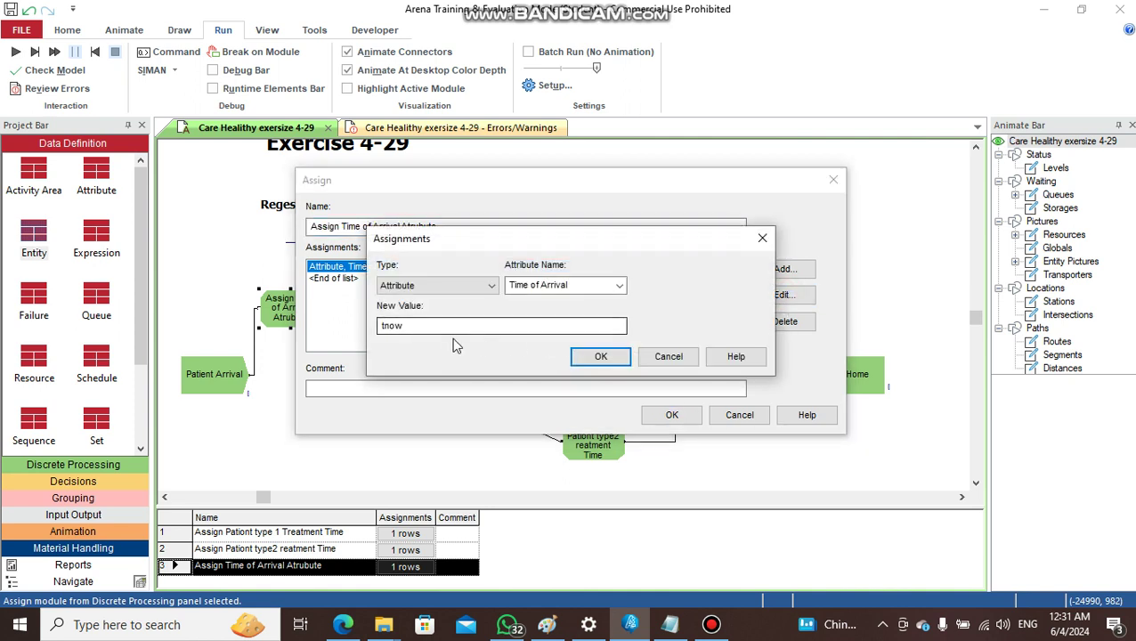
left_click(601, 356)
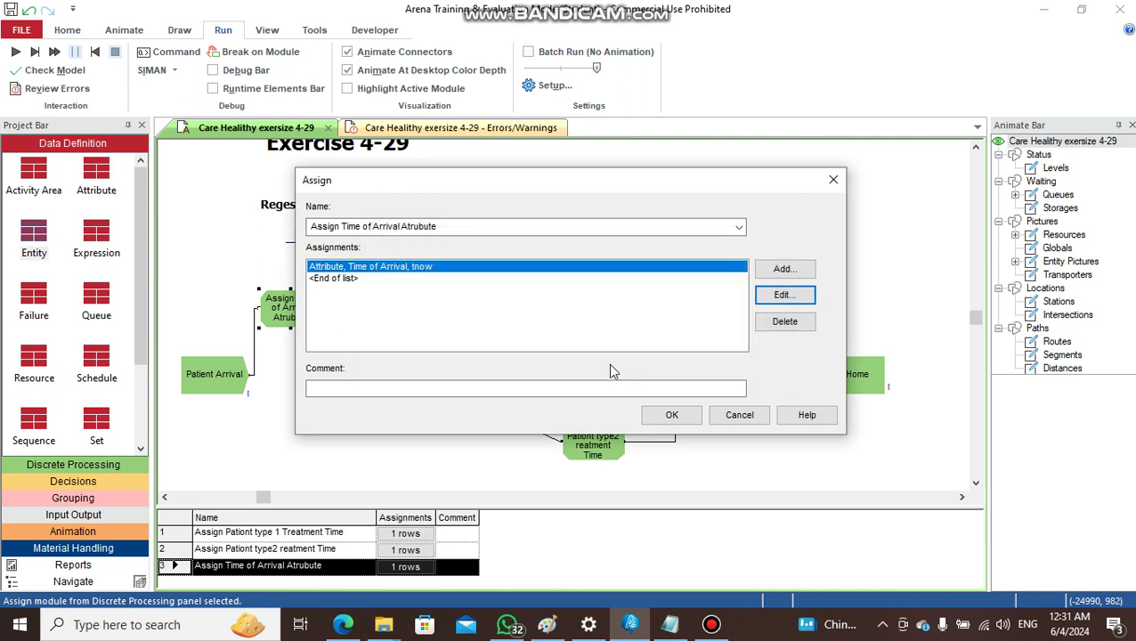
left_click(671, 415)
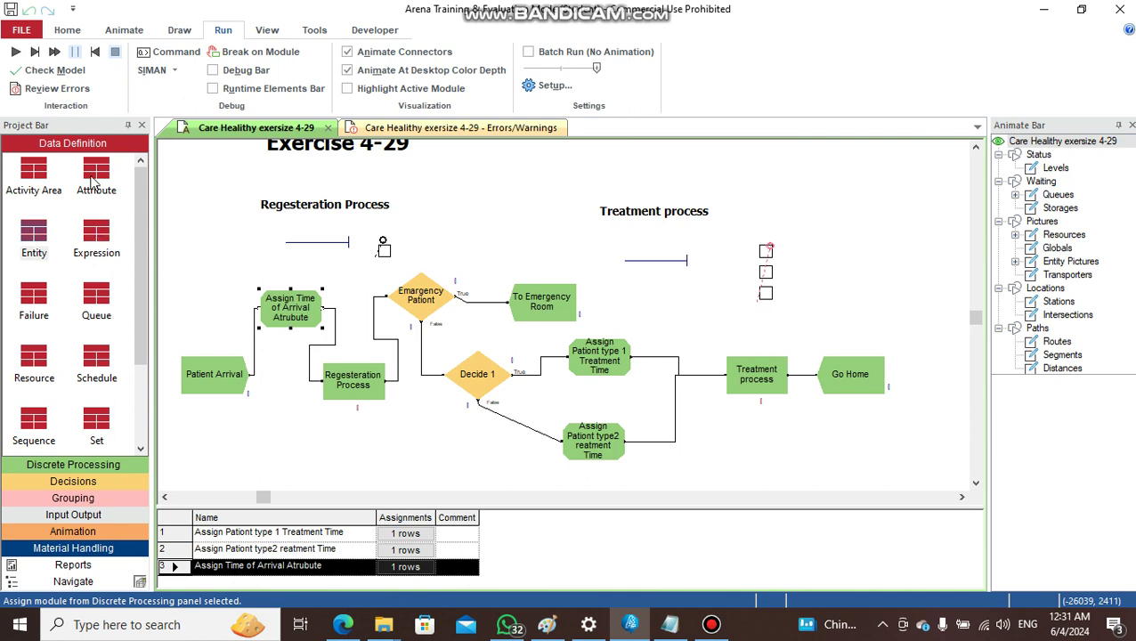
- Browse the Attribute, Entity, Schedule, Queue and Resource tables, ending on Regester and Examn Room
left_click(94, 183)
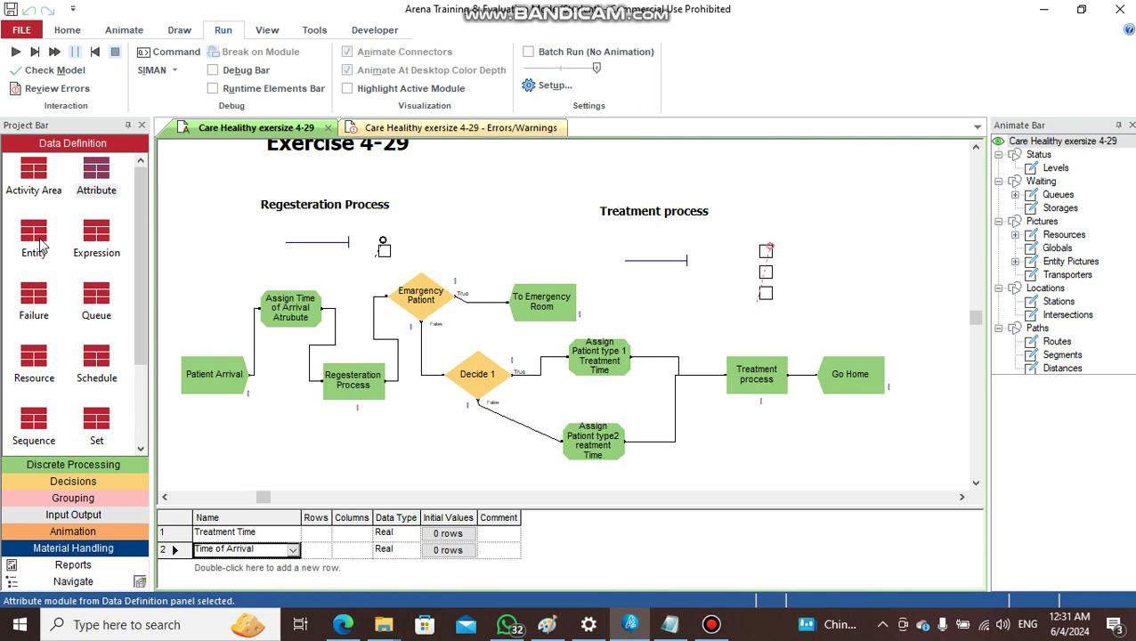
left_click(36, 238)
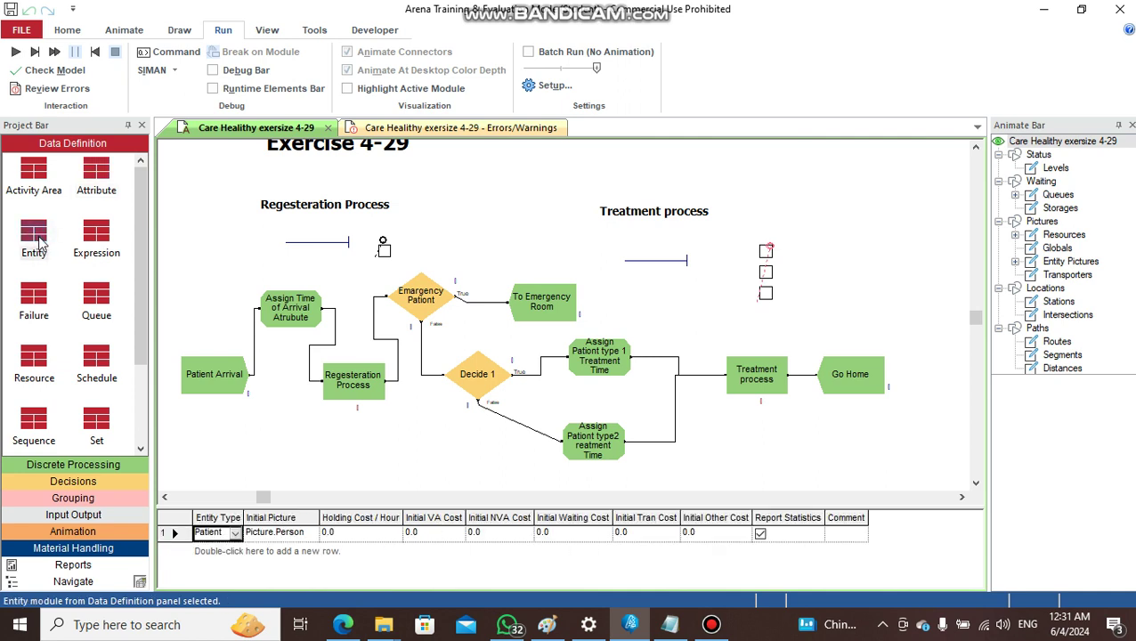
left_click(93, 373)
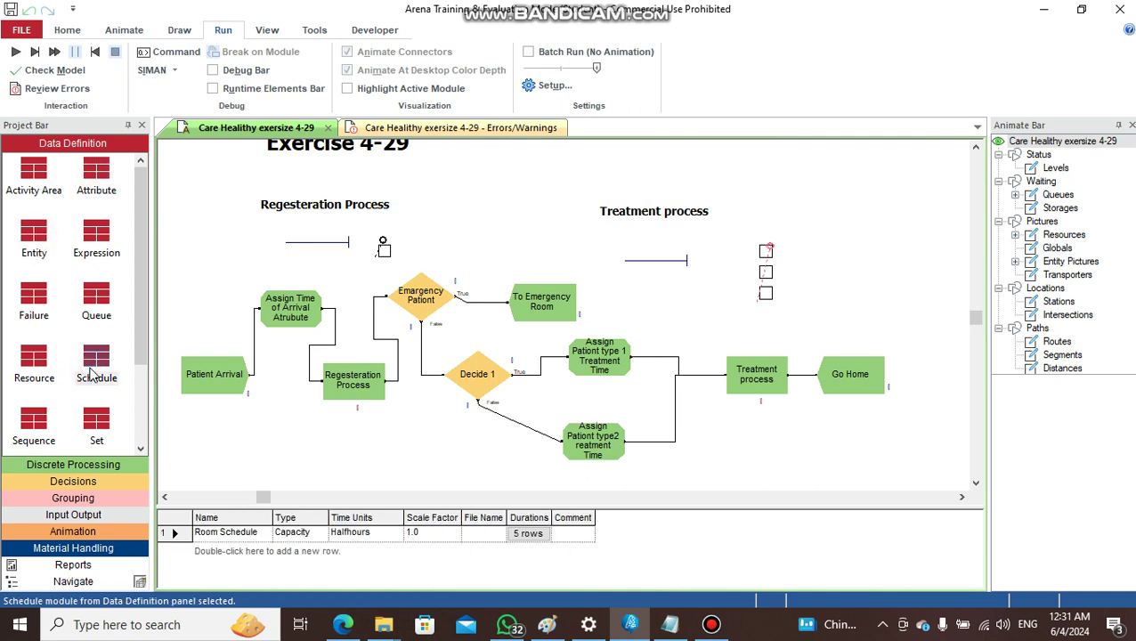
left_click(98, 300)
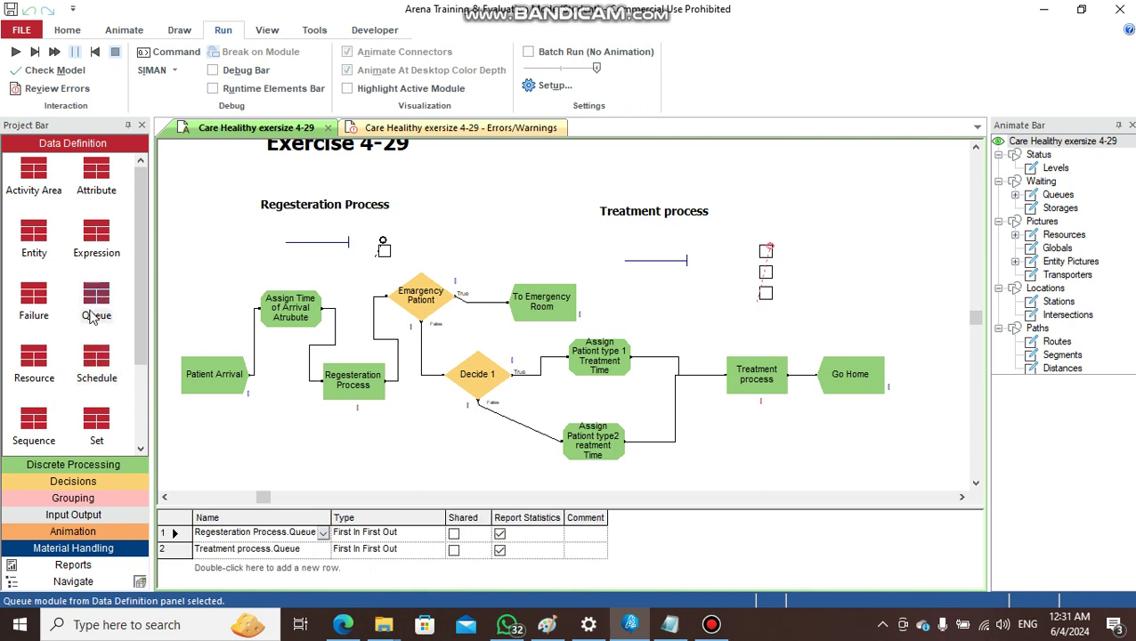
left_click(49, 368)
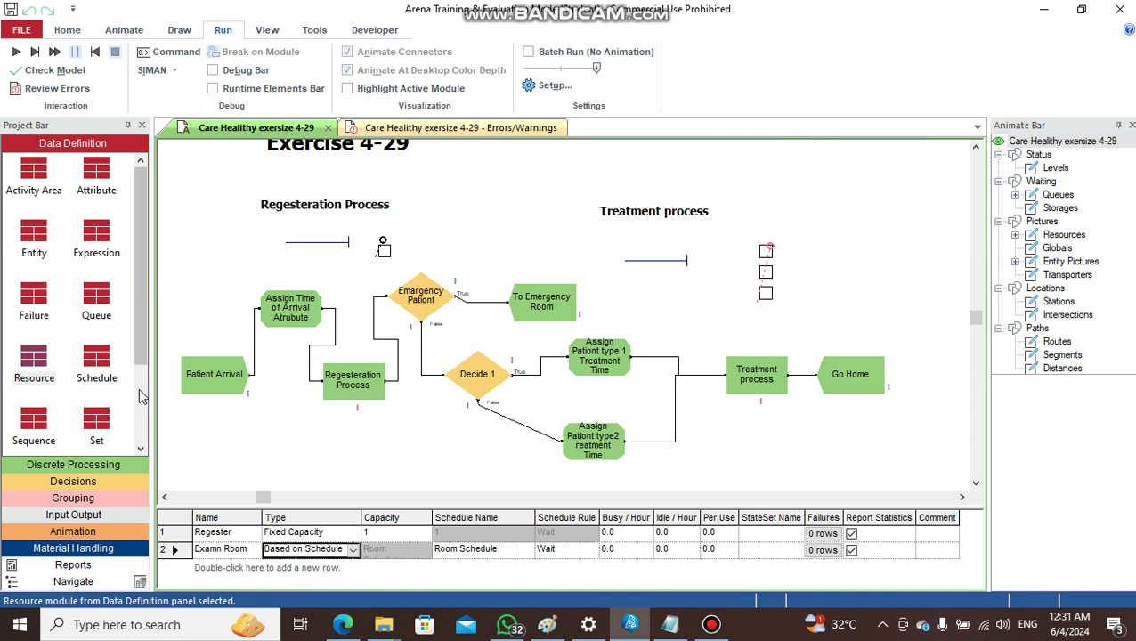
left_click_drag(139, 372, 141, 434)
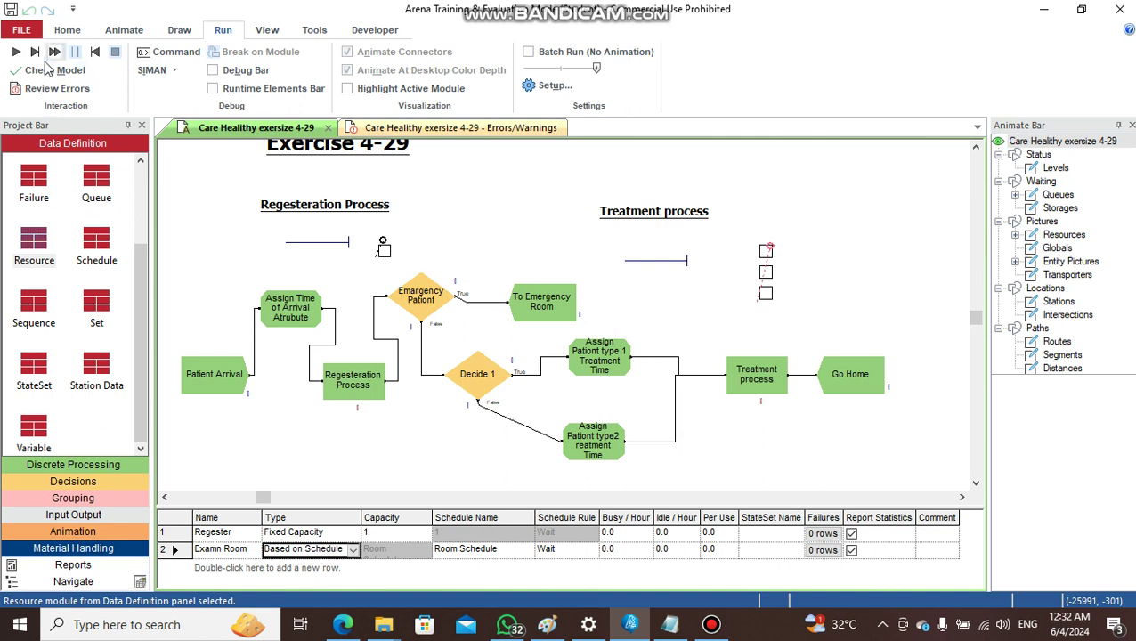
- Start the run, check the Examn Room resource behind the state warning, and resume
left_click(15, 52)
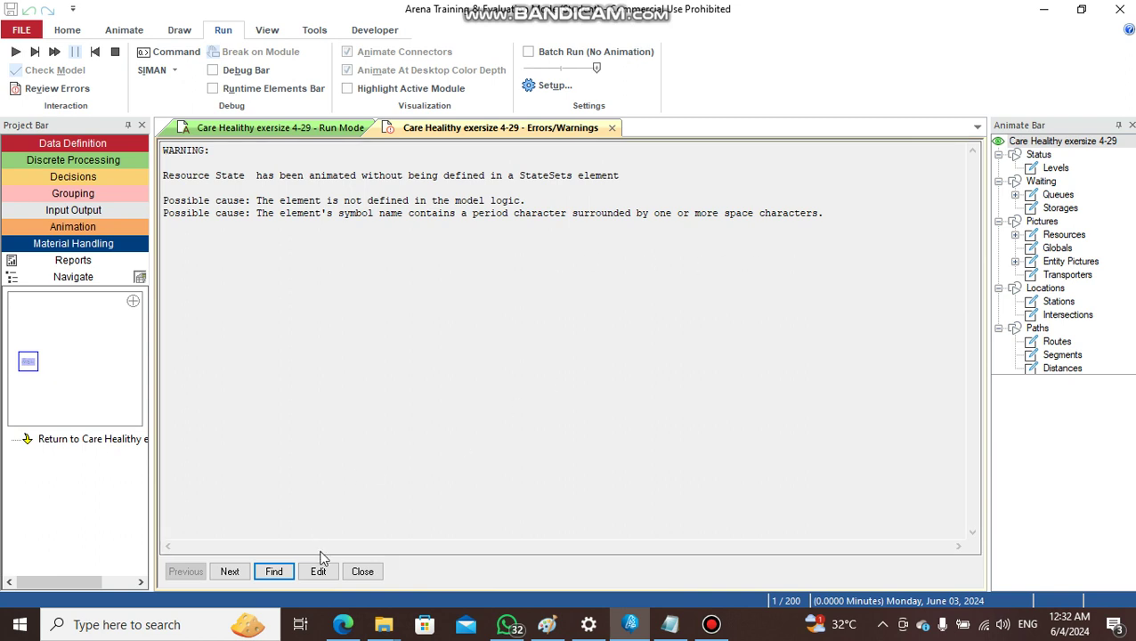
left_click(319, 571)
double_click(764, 293)
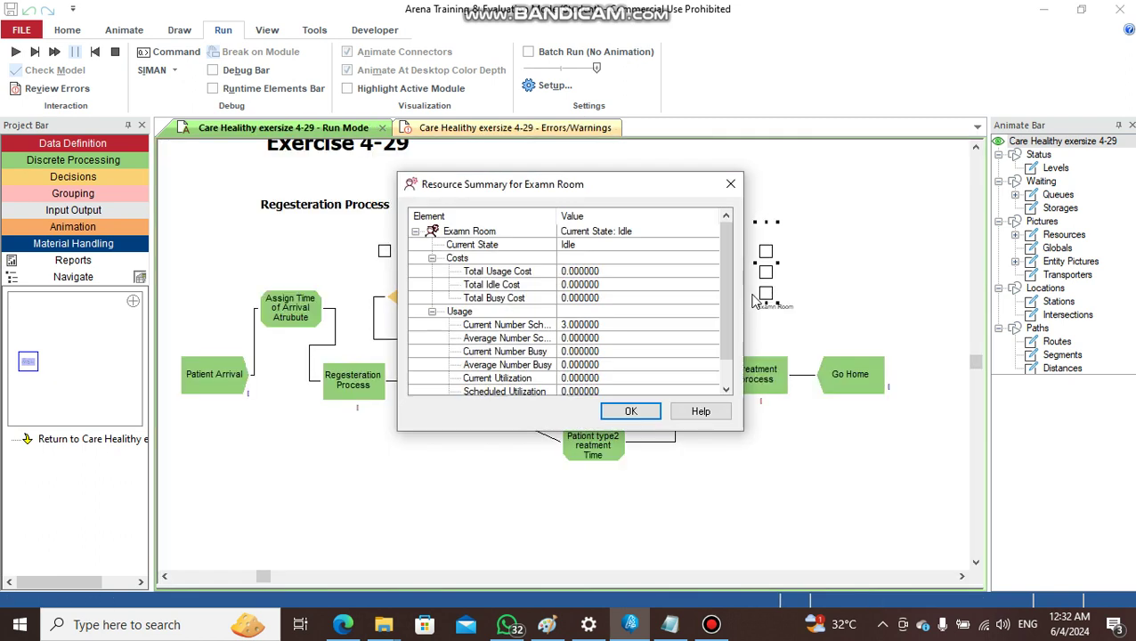
left_click(610, 231)
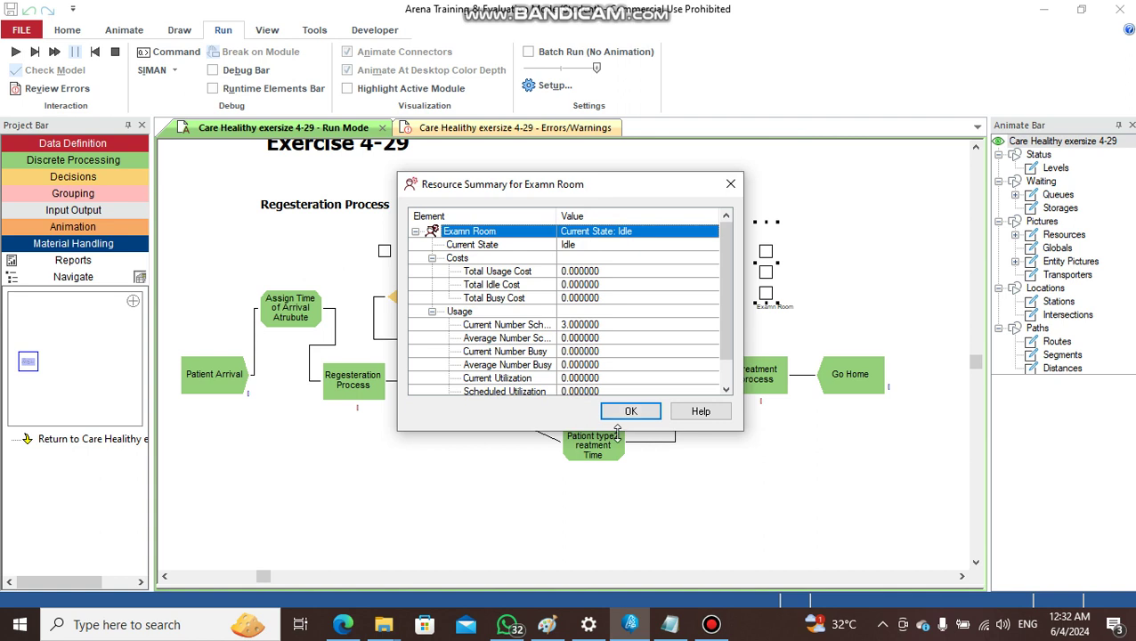
left_click(630, 410)
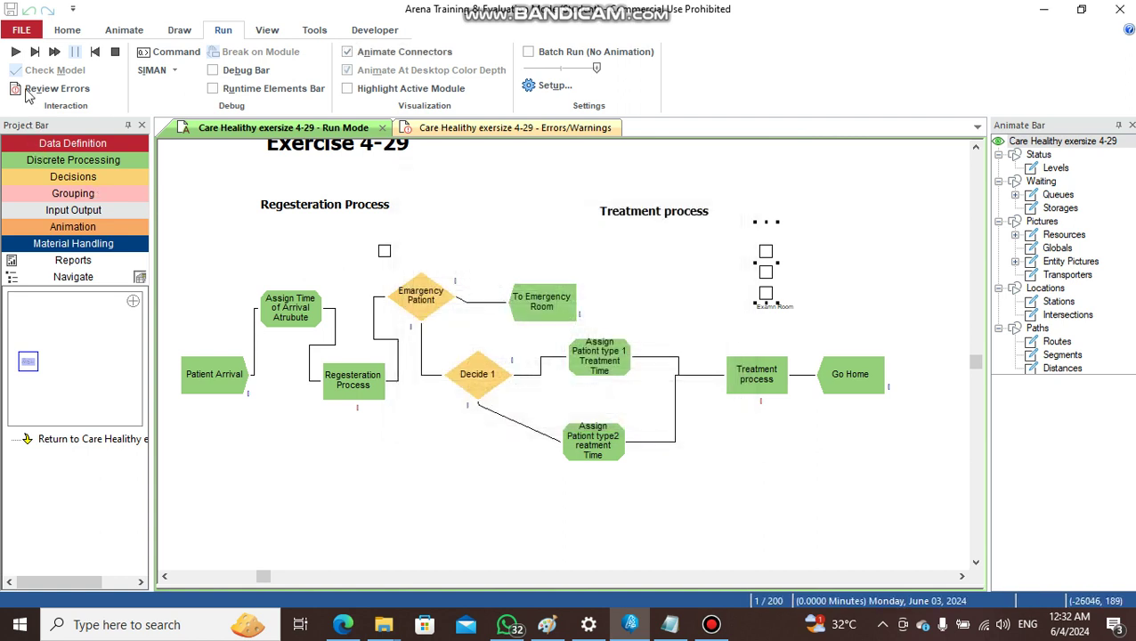
left_click(15, 52)
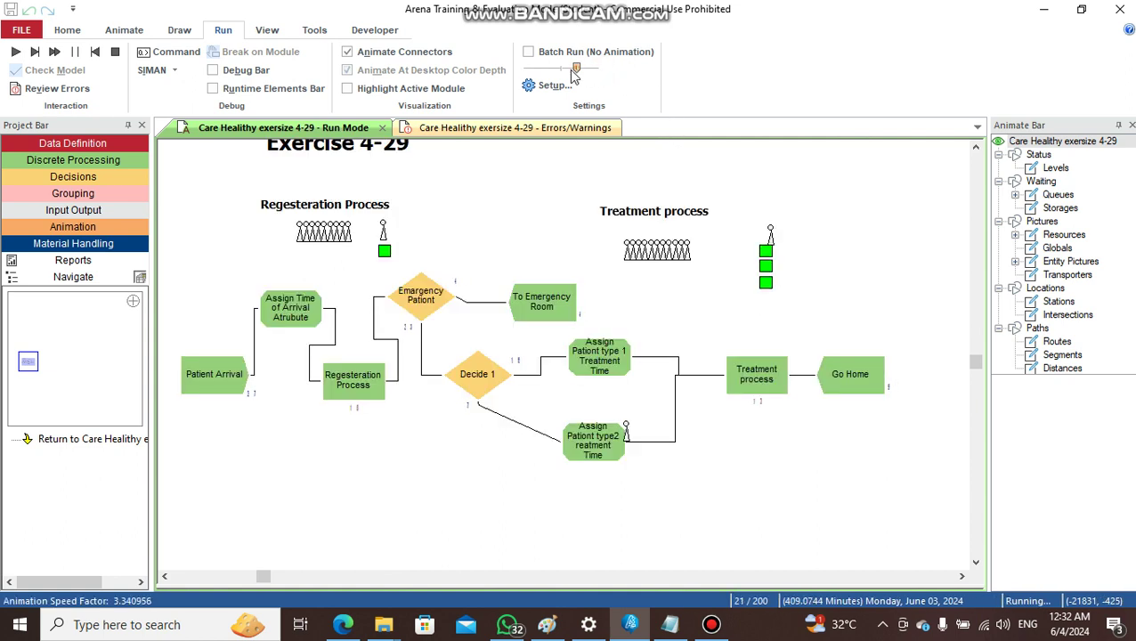
- Slow the animation, speed it back up, then end the run at replication 22
left_click_drag(597, 70, 534, 70)
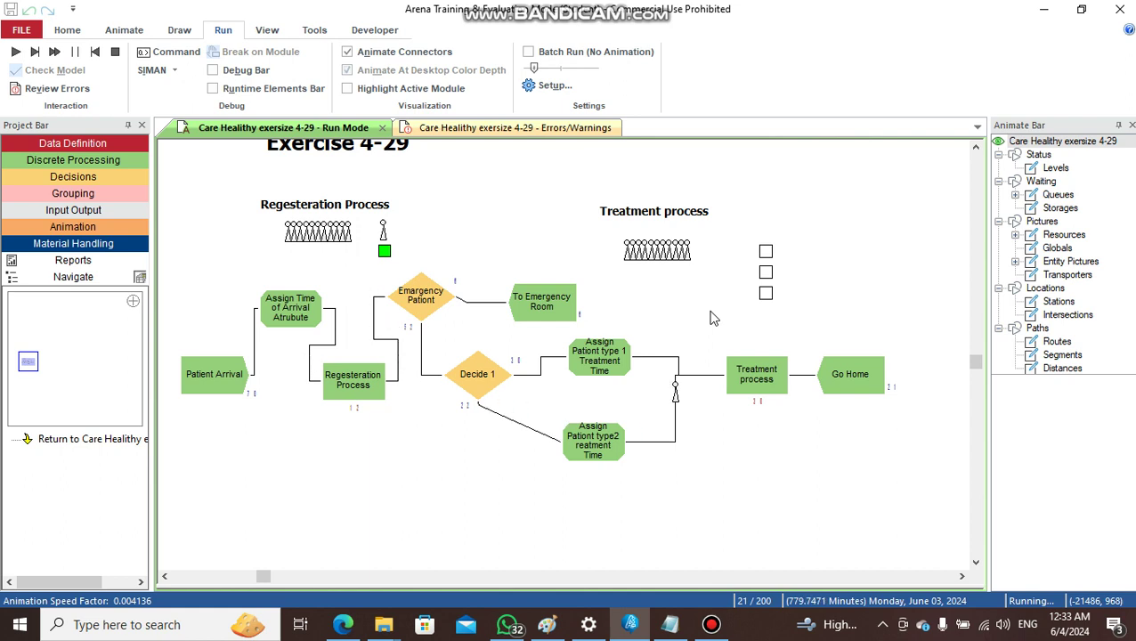
left_click(536, 69)
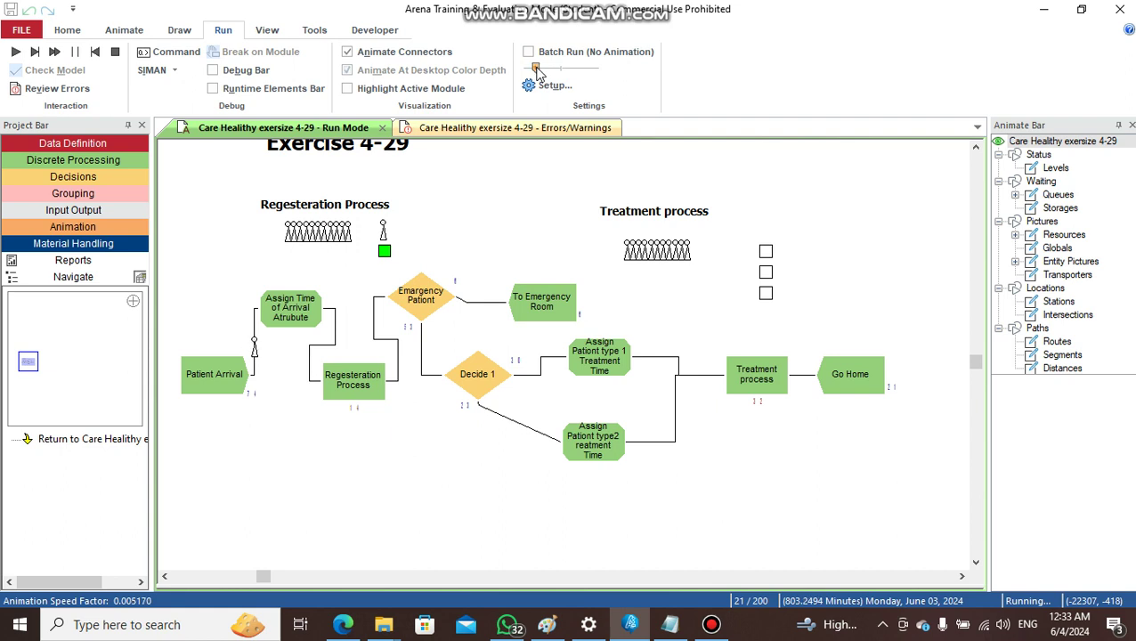
left_click_drag(536, 70, 543, 71)
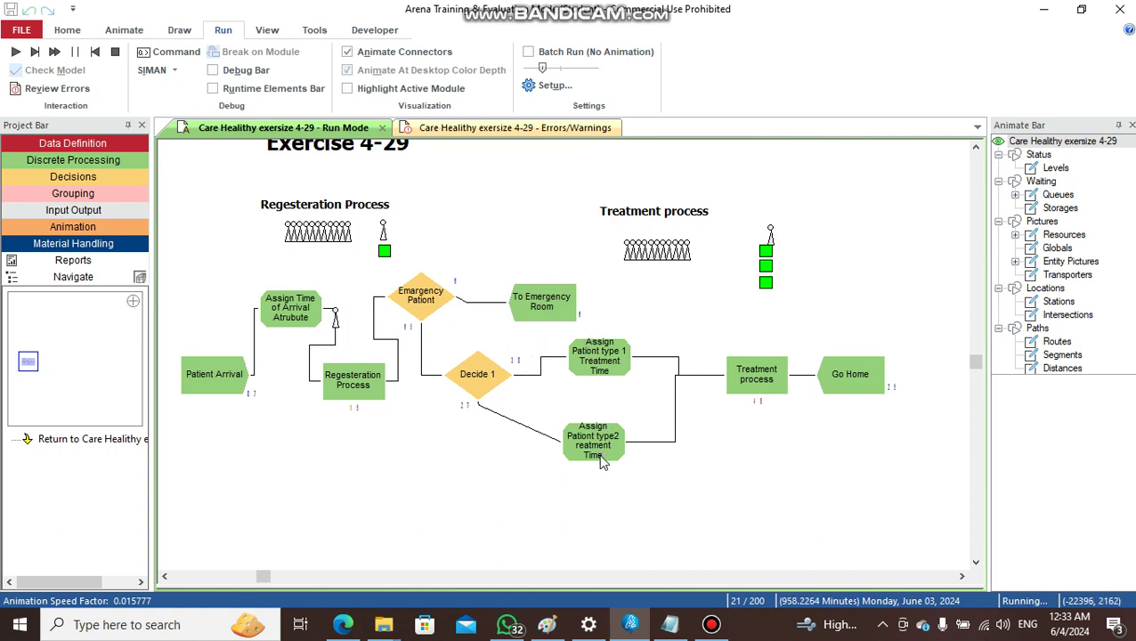
left_click(114, 53)
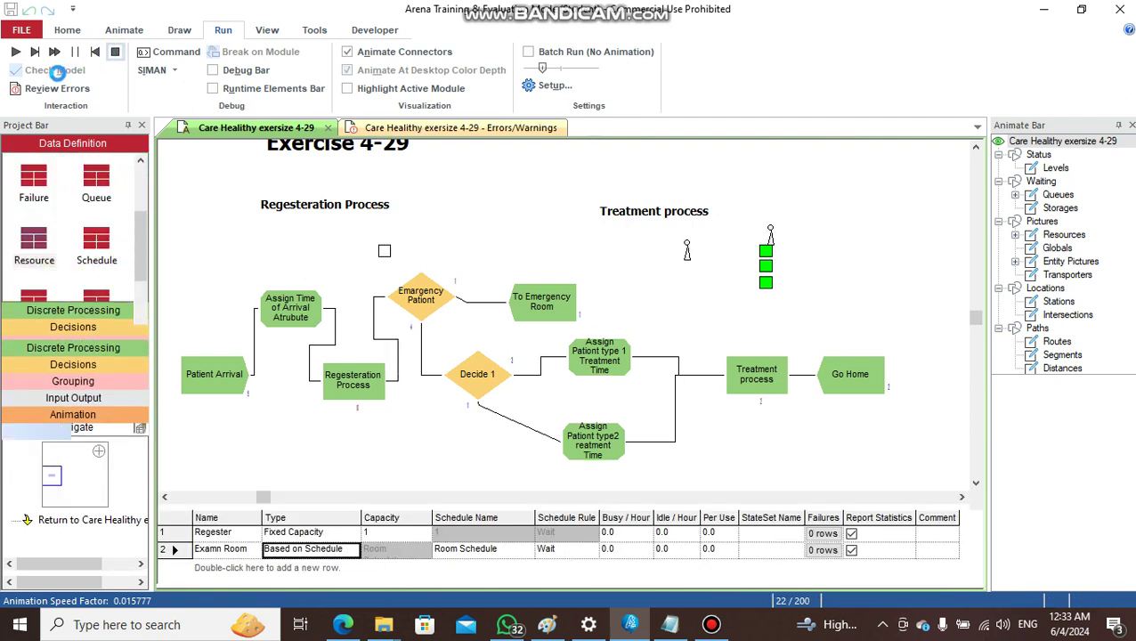
- Read the replication 1 tally, discrete-change and output statistics in maximized Notepad, then minimize it
left_click(670, 623)
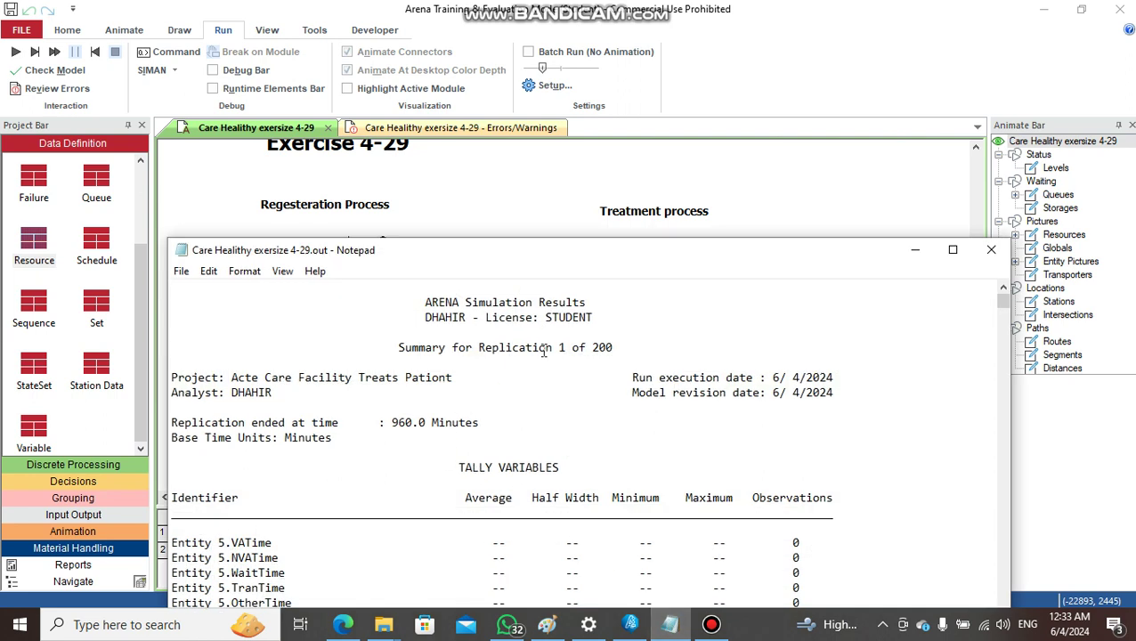
left_click(952, 250)
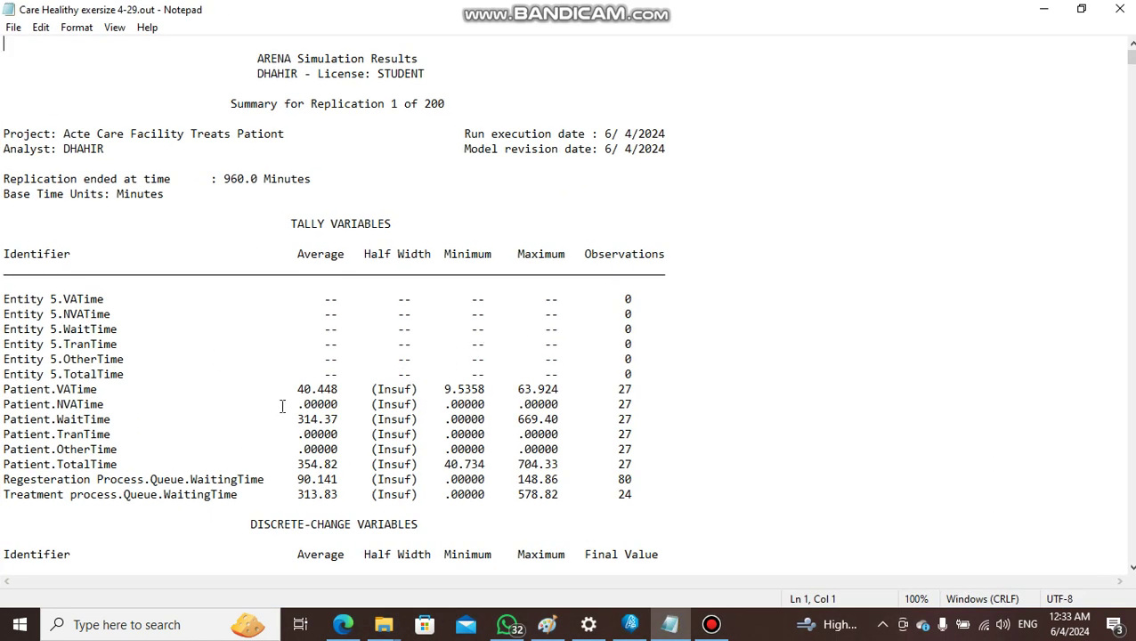
scroll(344, 364, "down", 4)
scroll(346, 365, "down", 1)
scroll(347, 367, "down", 4)
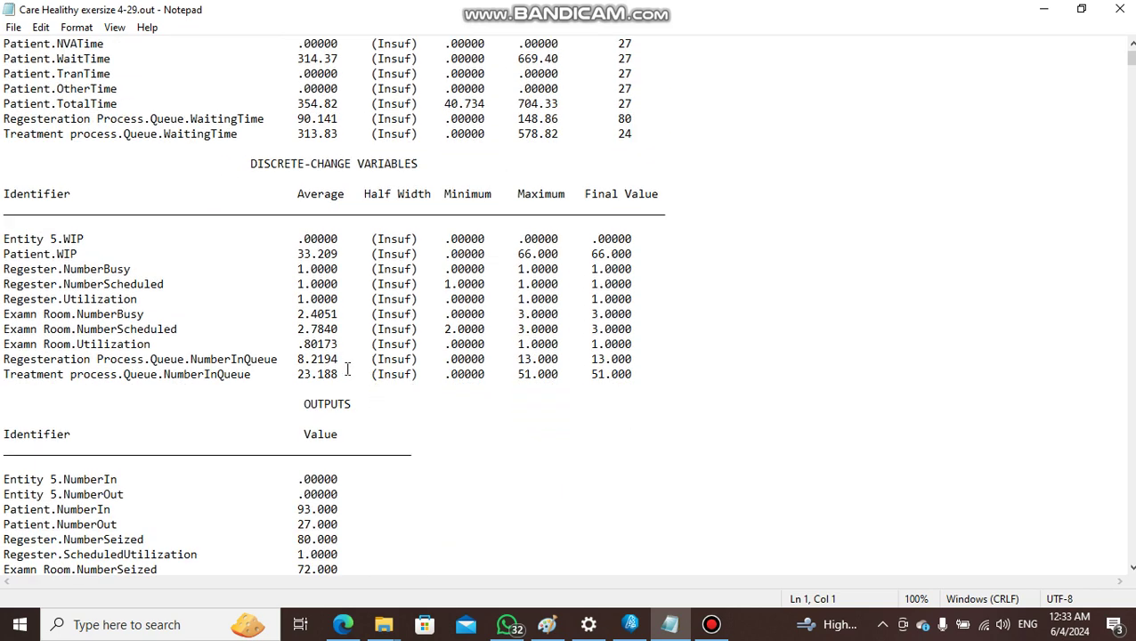
scroll(347, 369, "down", 2)
scroll(347, 369, "down", 1)
scroll(347, 370, "down", 1)
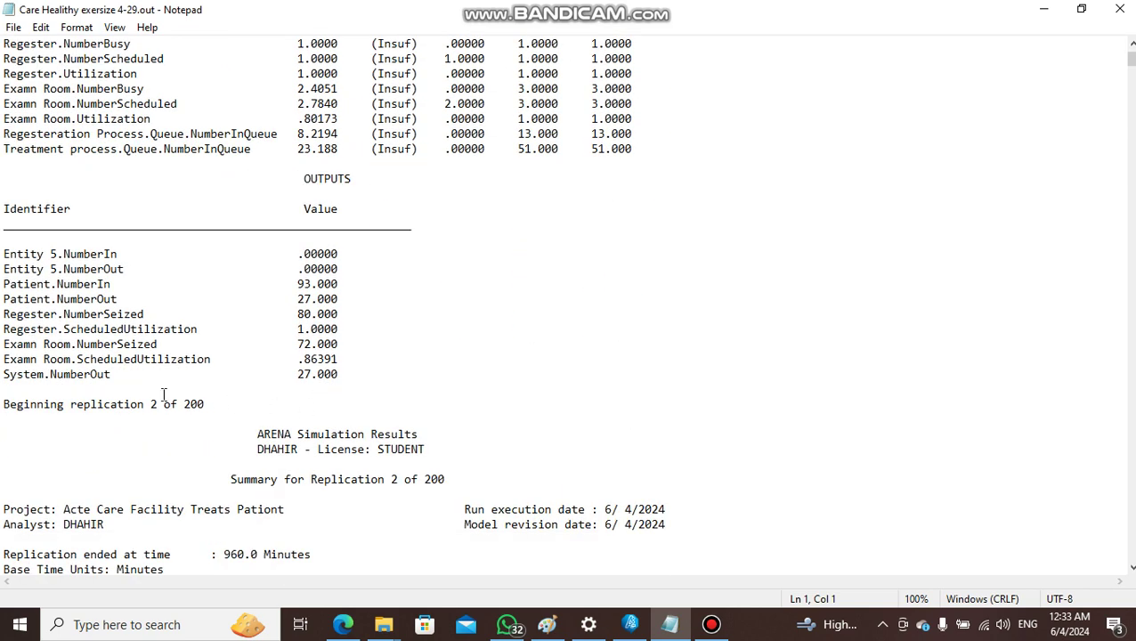
scroll(290, 350, "up", 2)
scroll(290, 350, "up", 3)
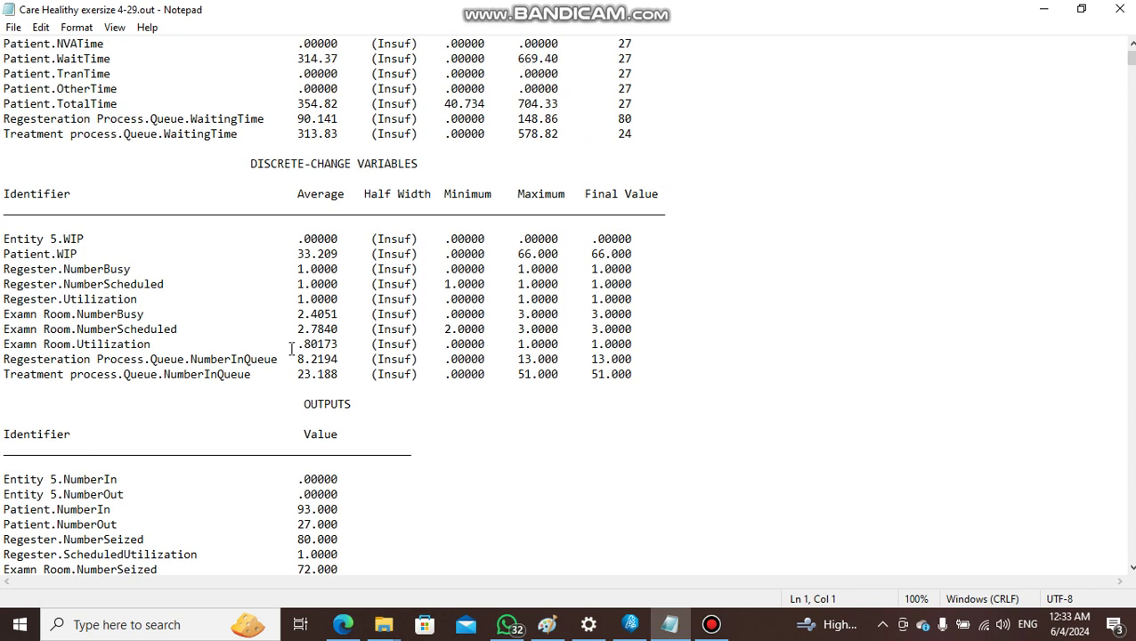
scroll(291, 350, "up", 2)
scroll(291, 349, "up", 2)
scroll(291, 349, "up", 1)
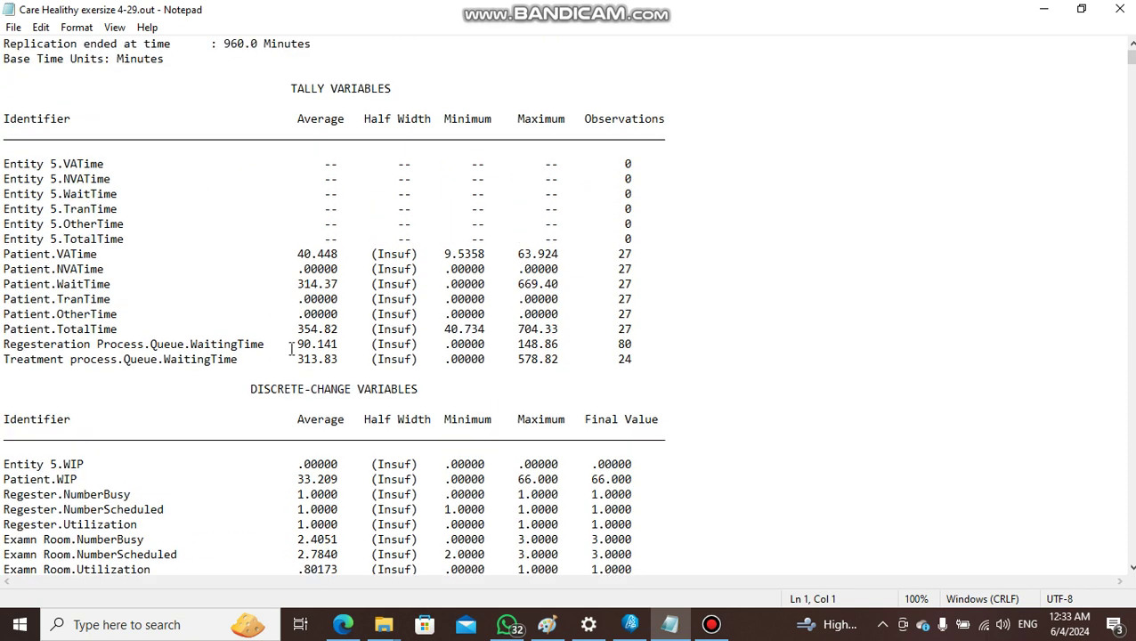
scroll(291, 349, "up", 2)
scroll(290, 349, "up", 1)
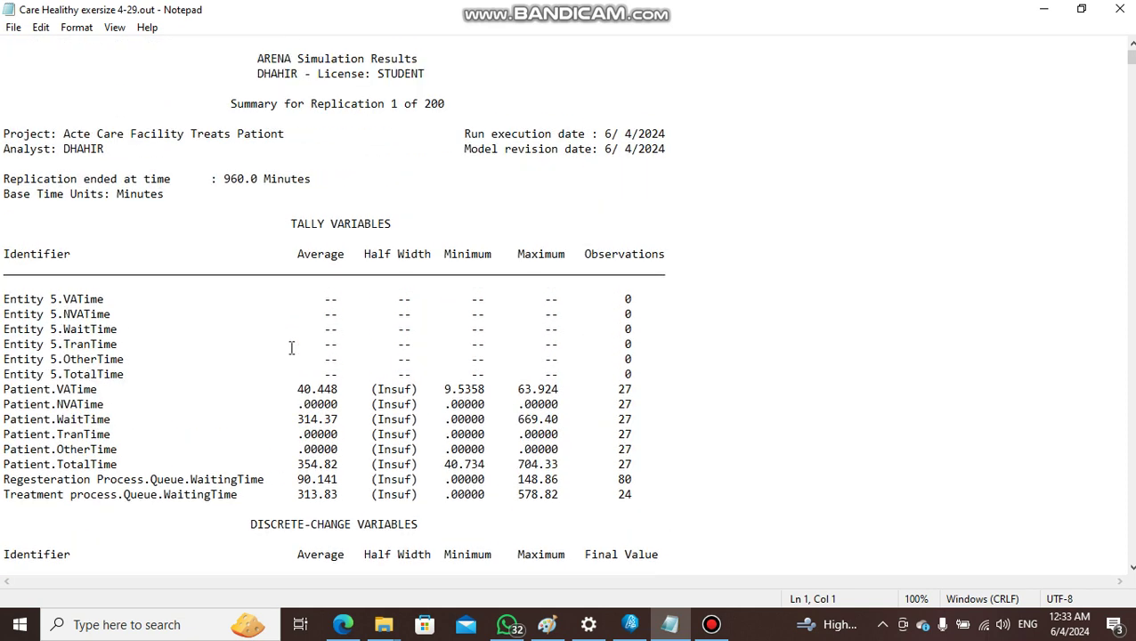
left_click(1044, 11)
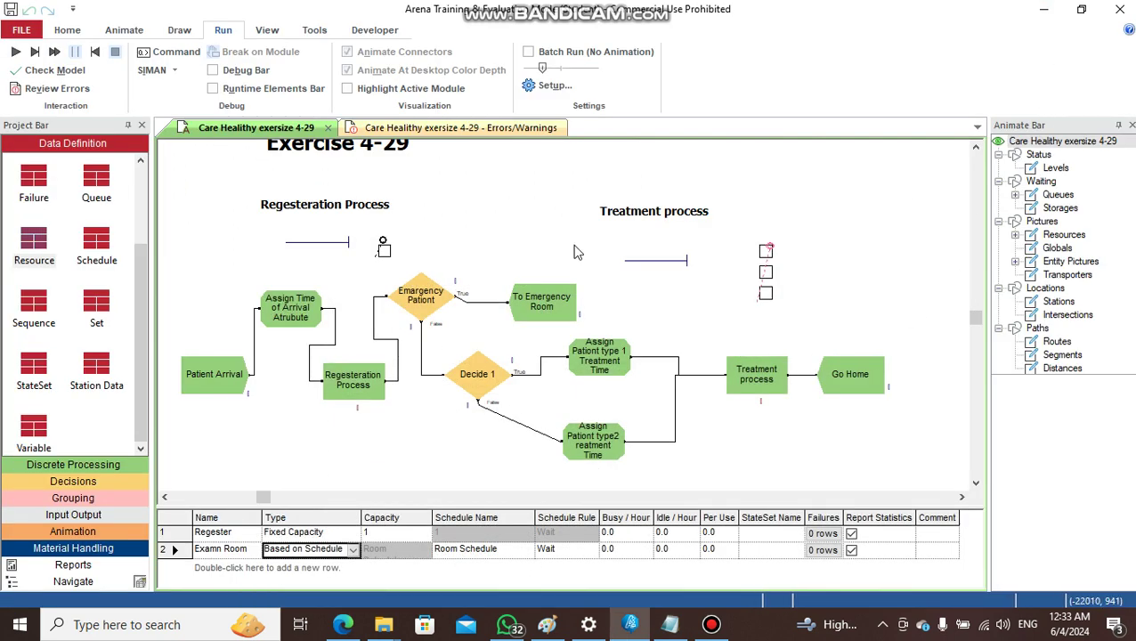
- Append 'with 5% to emergence' to the Project Title in Run Setup's Project Parameters
left_click(554, 86)
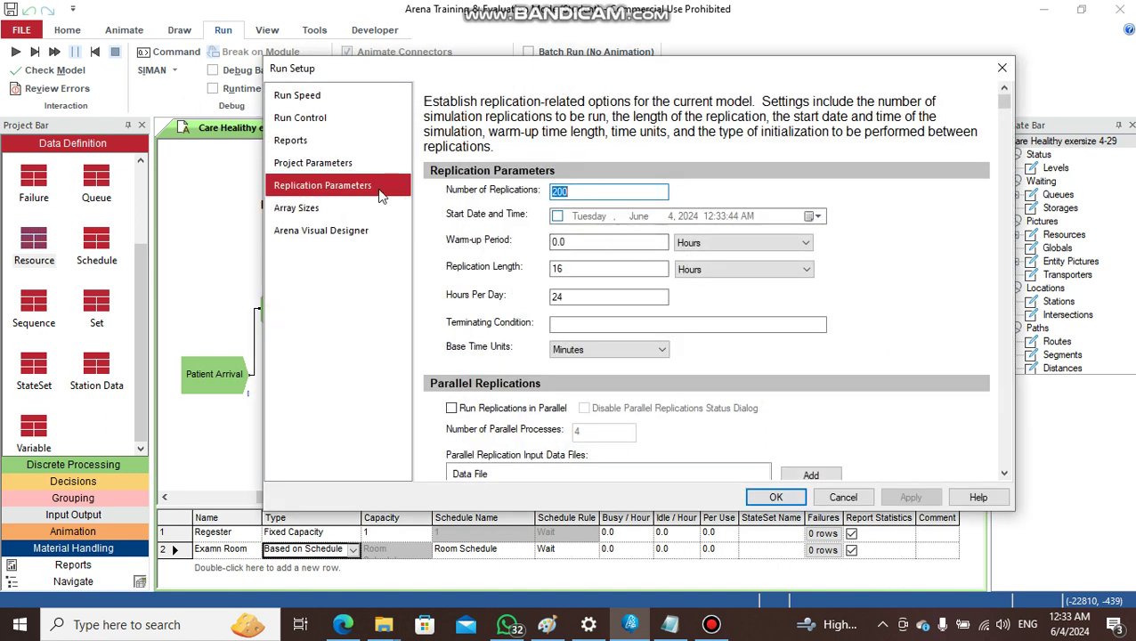
left_click(301, 143)
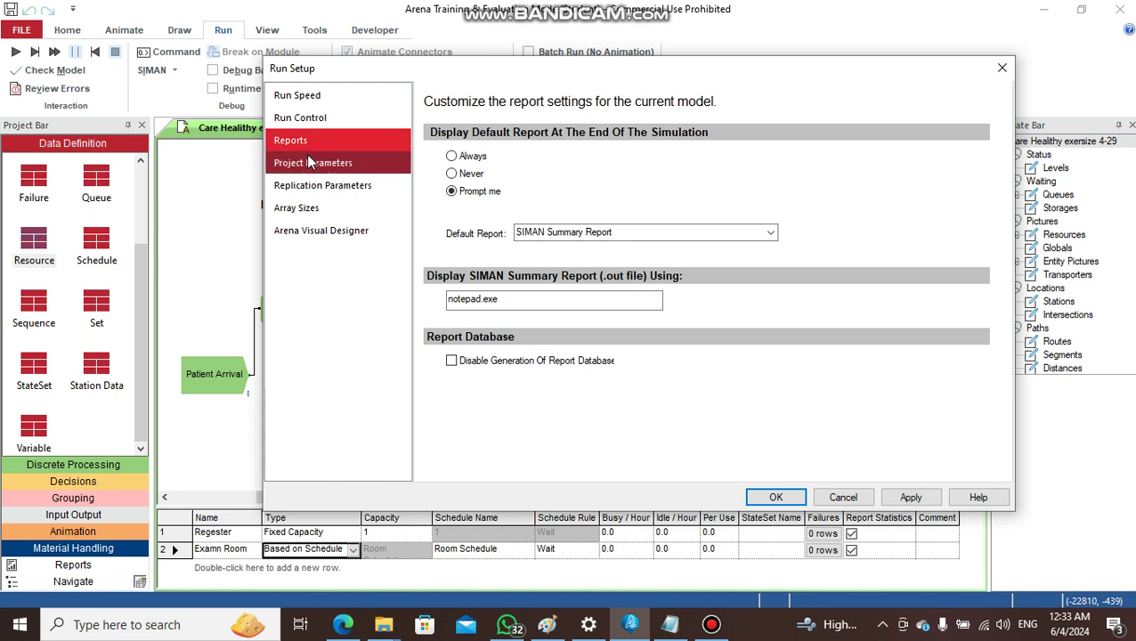
left_click(311, 163)
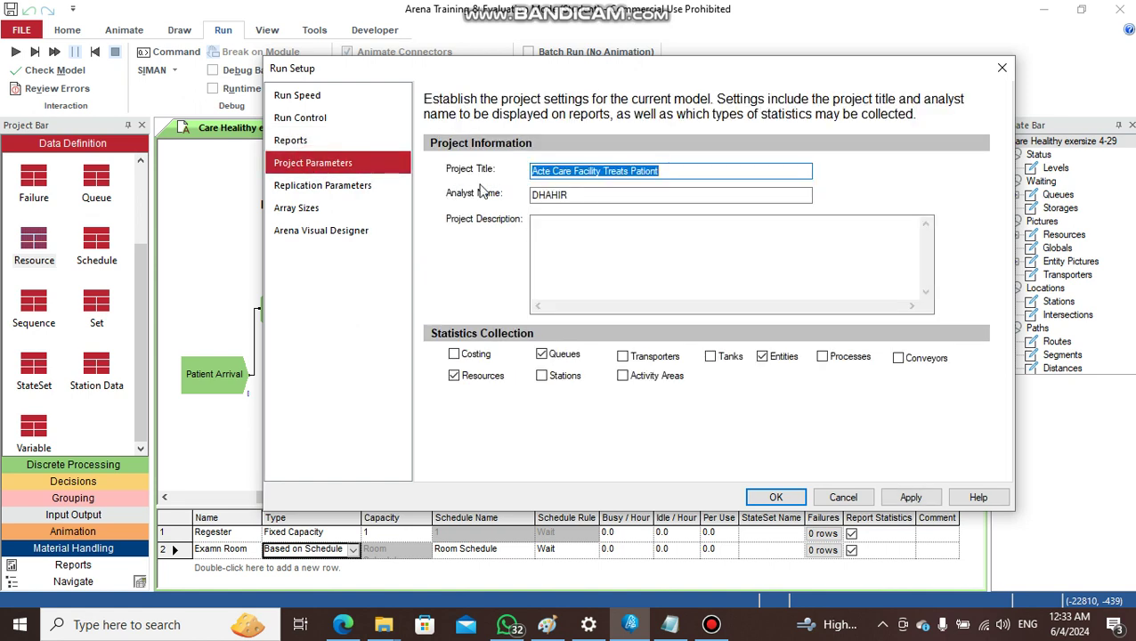
left_click(579, 171)
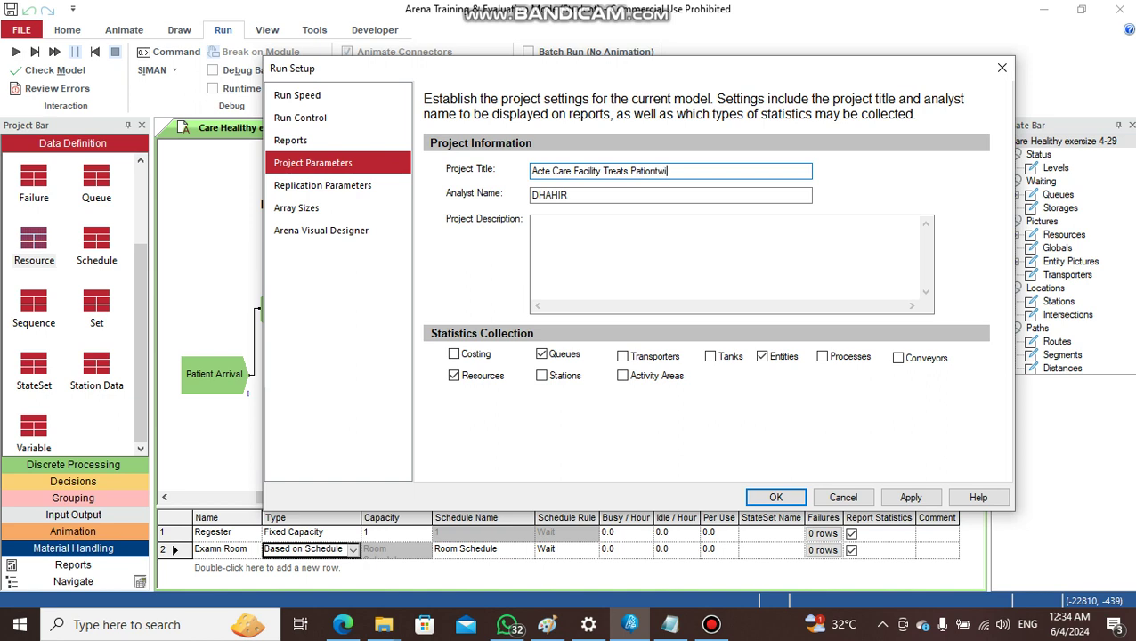
type("th")
type(" 5")
type("e")
type("m")
type("erge")
type("nc")
type("e")
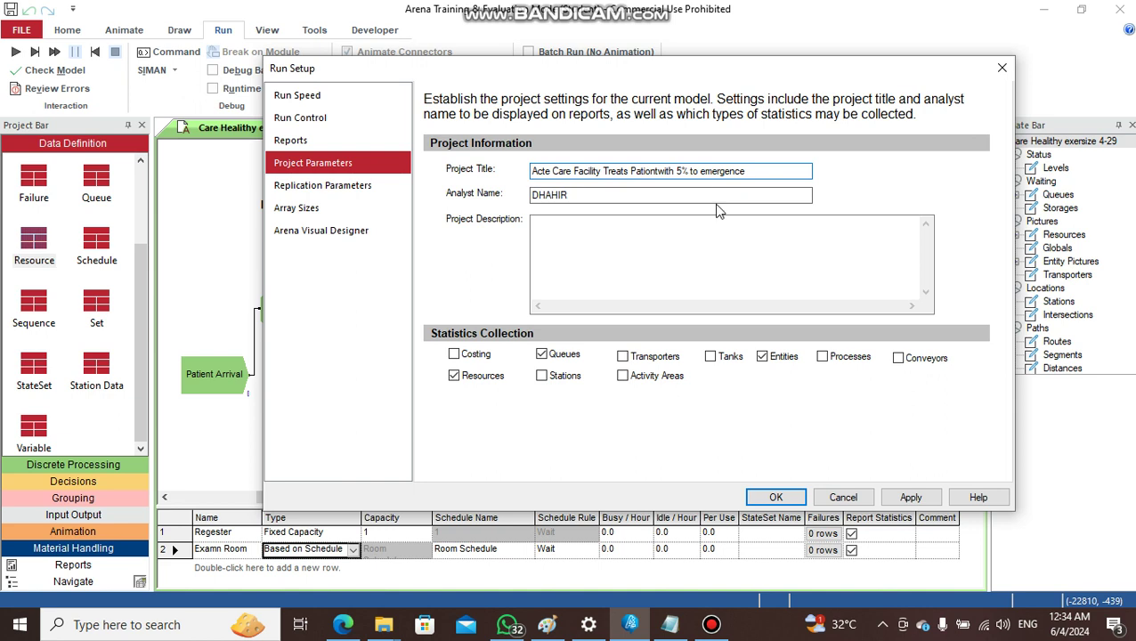
left_click(777, 496)
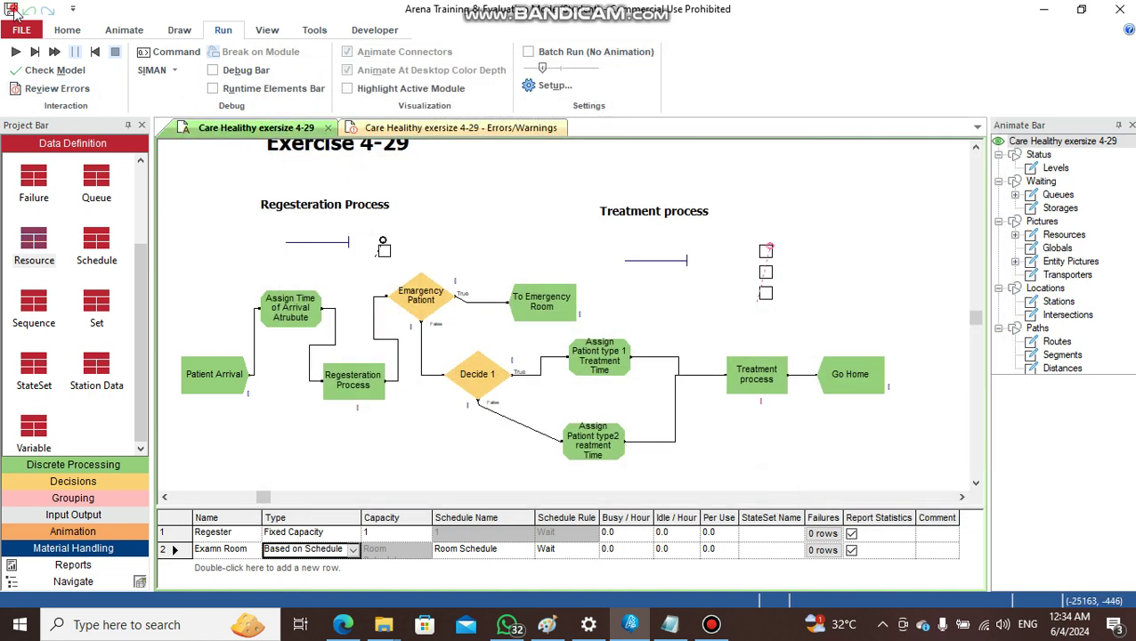
- Rerun the retitled model, inspect Examn Room from the warning's Find, and resume the simulation
left_click(15, 52)
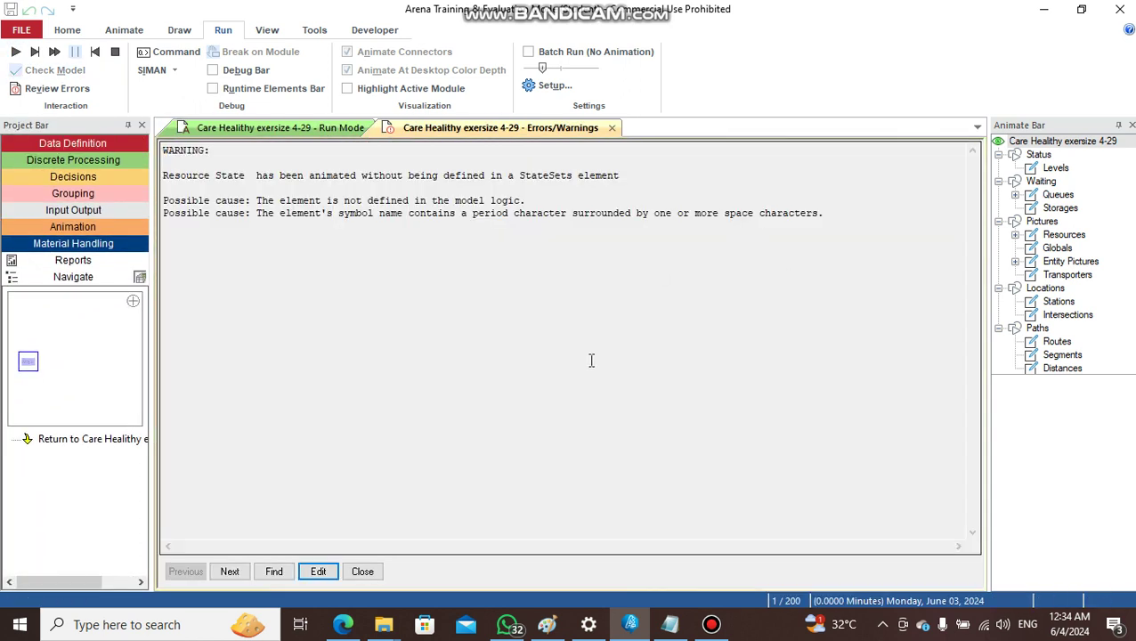
left_click(275, 571)
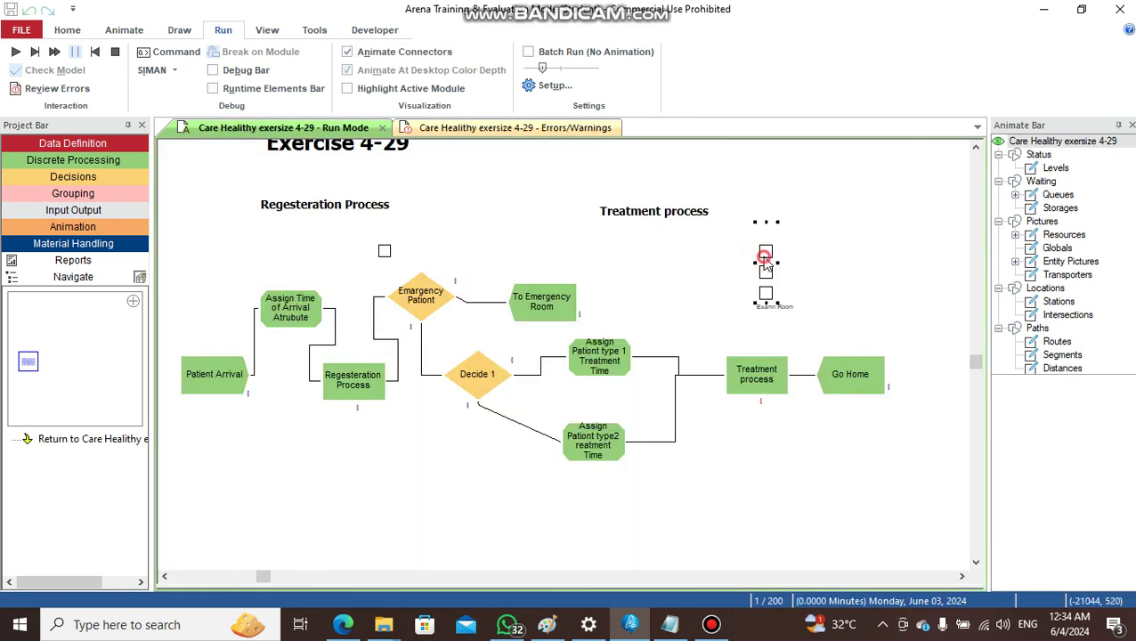
double_click(765, 261)
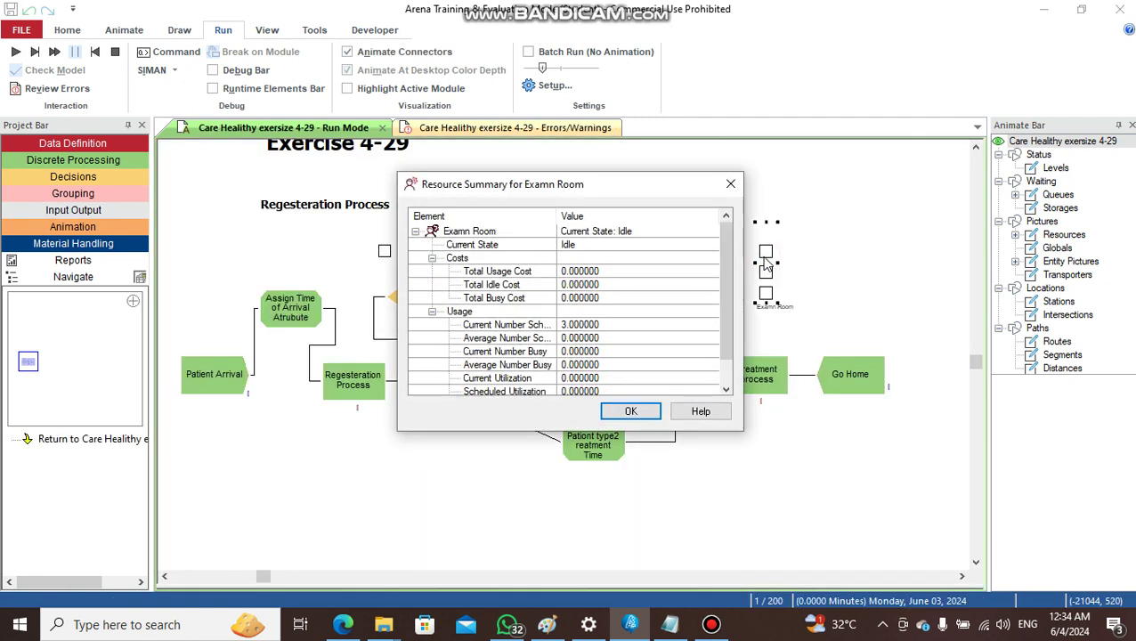
left_click(568, 232)
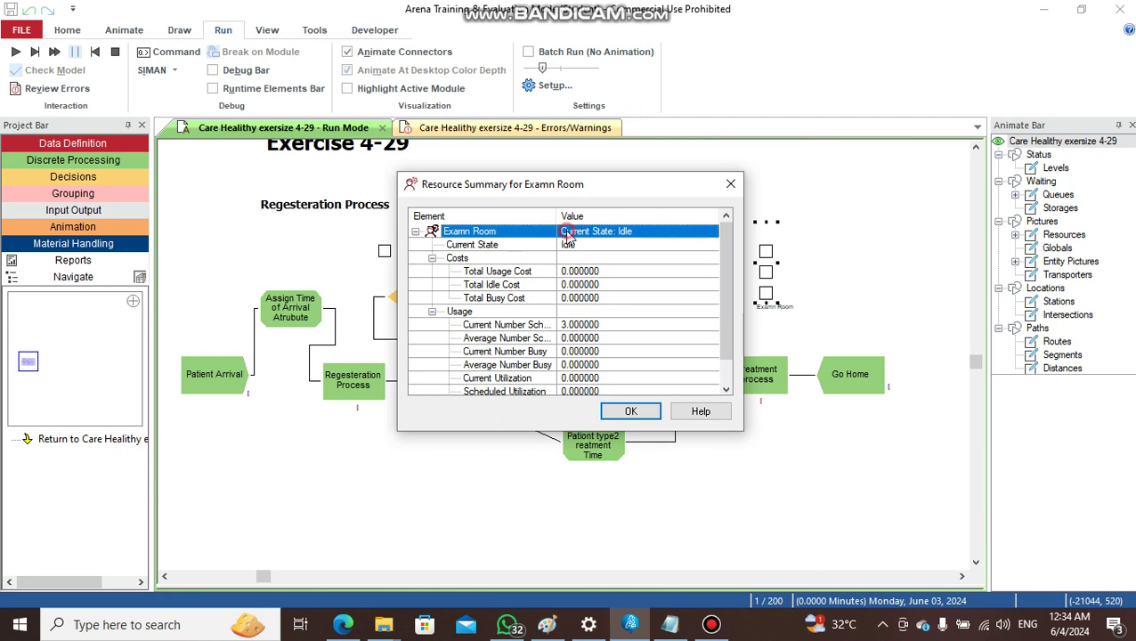
left_click(634, 410)
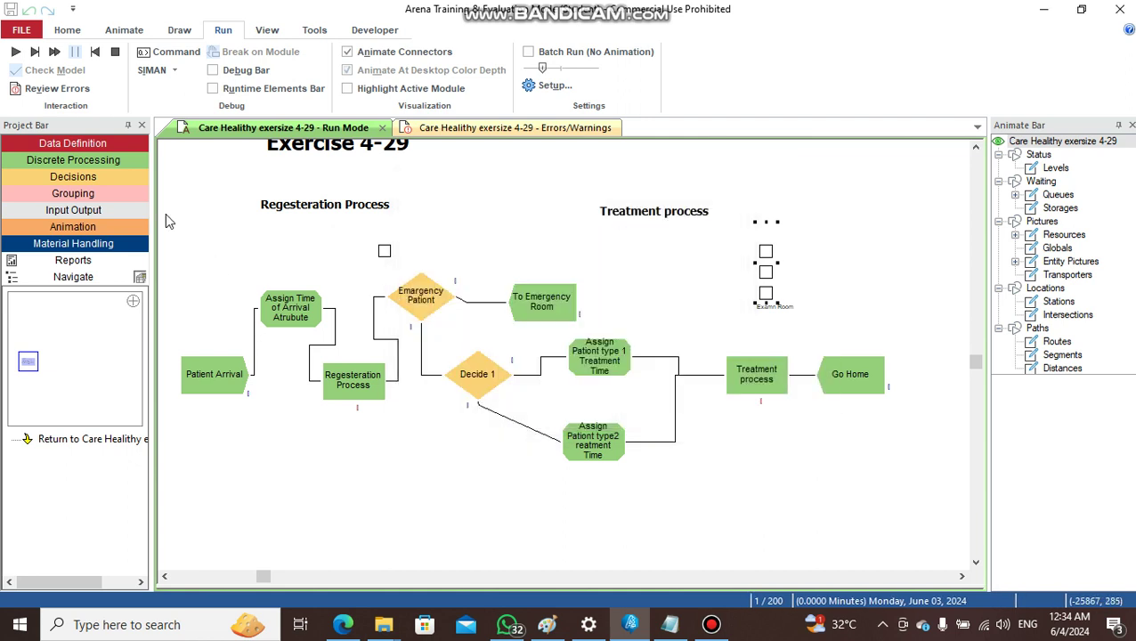
left_click(15, 52)
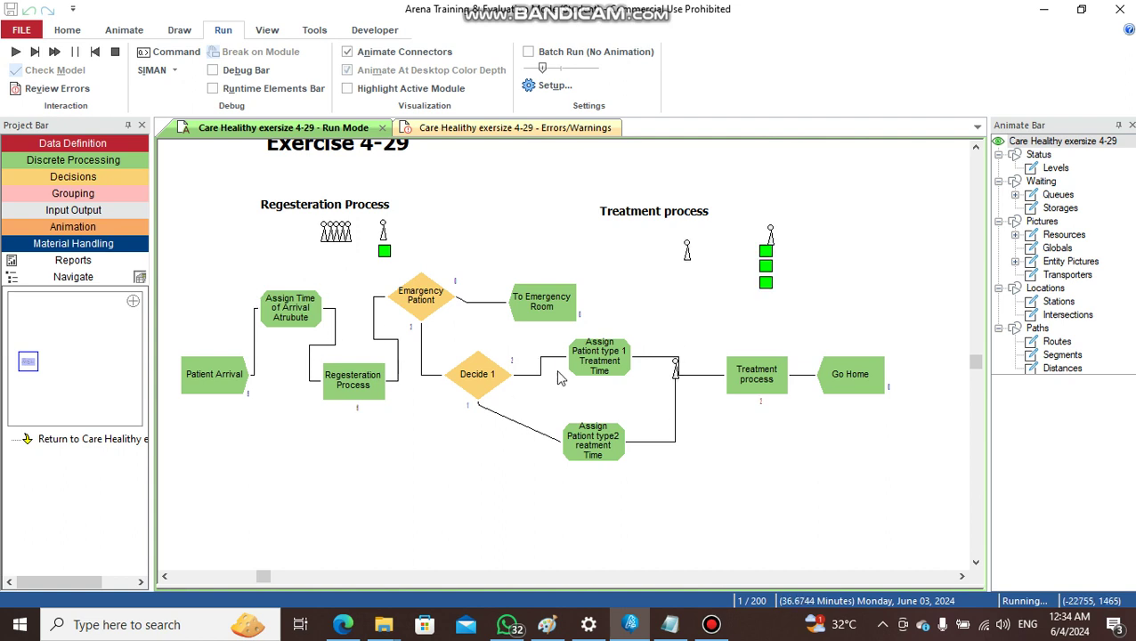
left_click(712, 628)
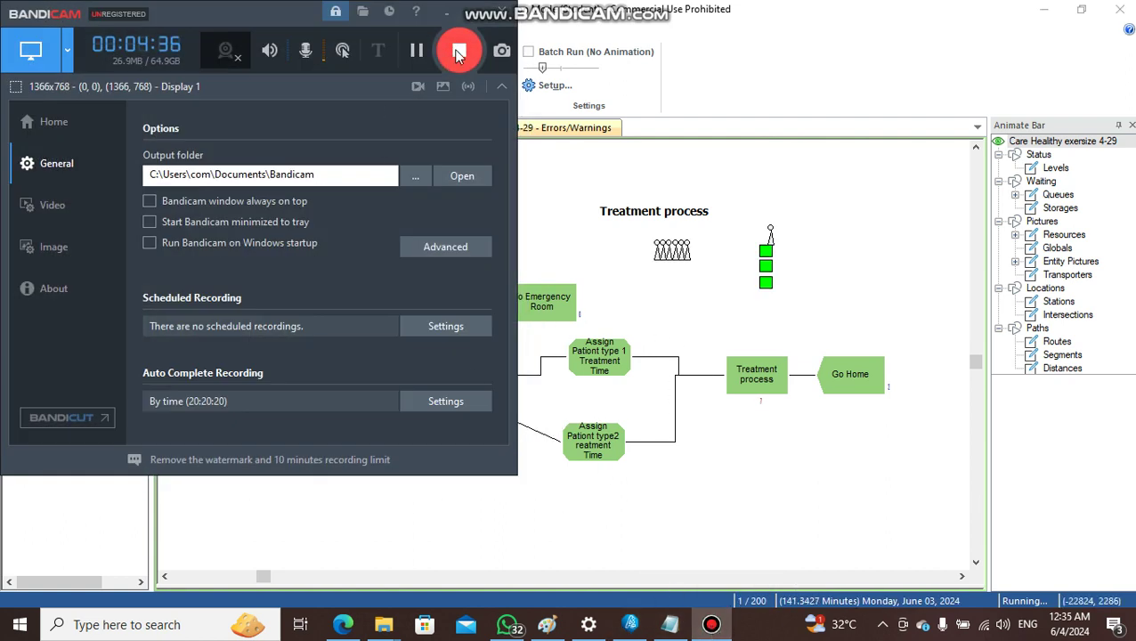